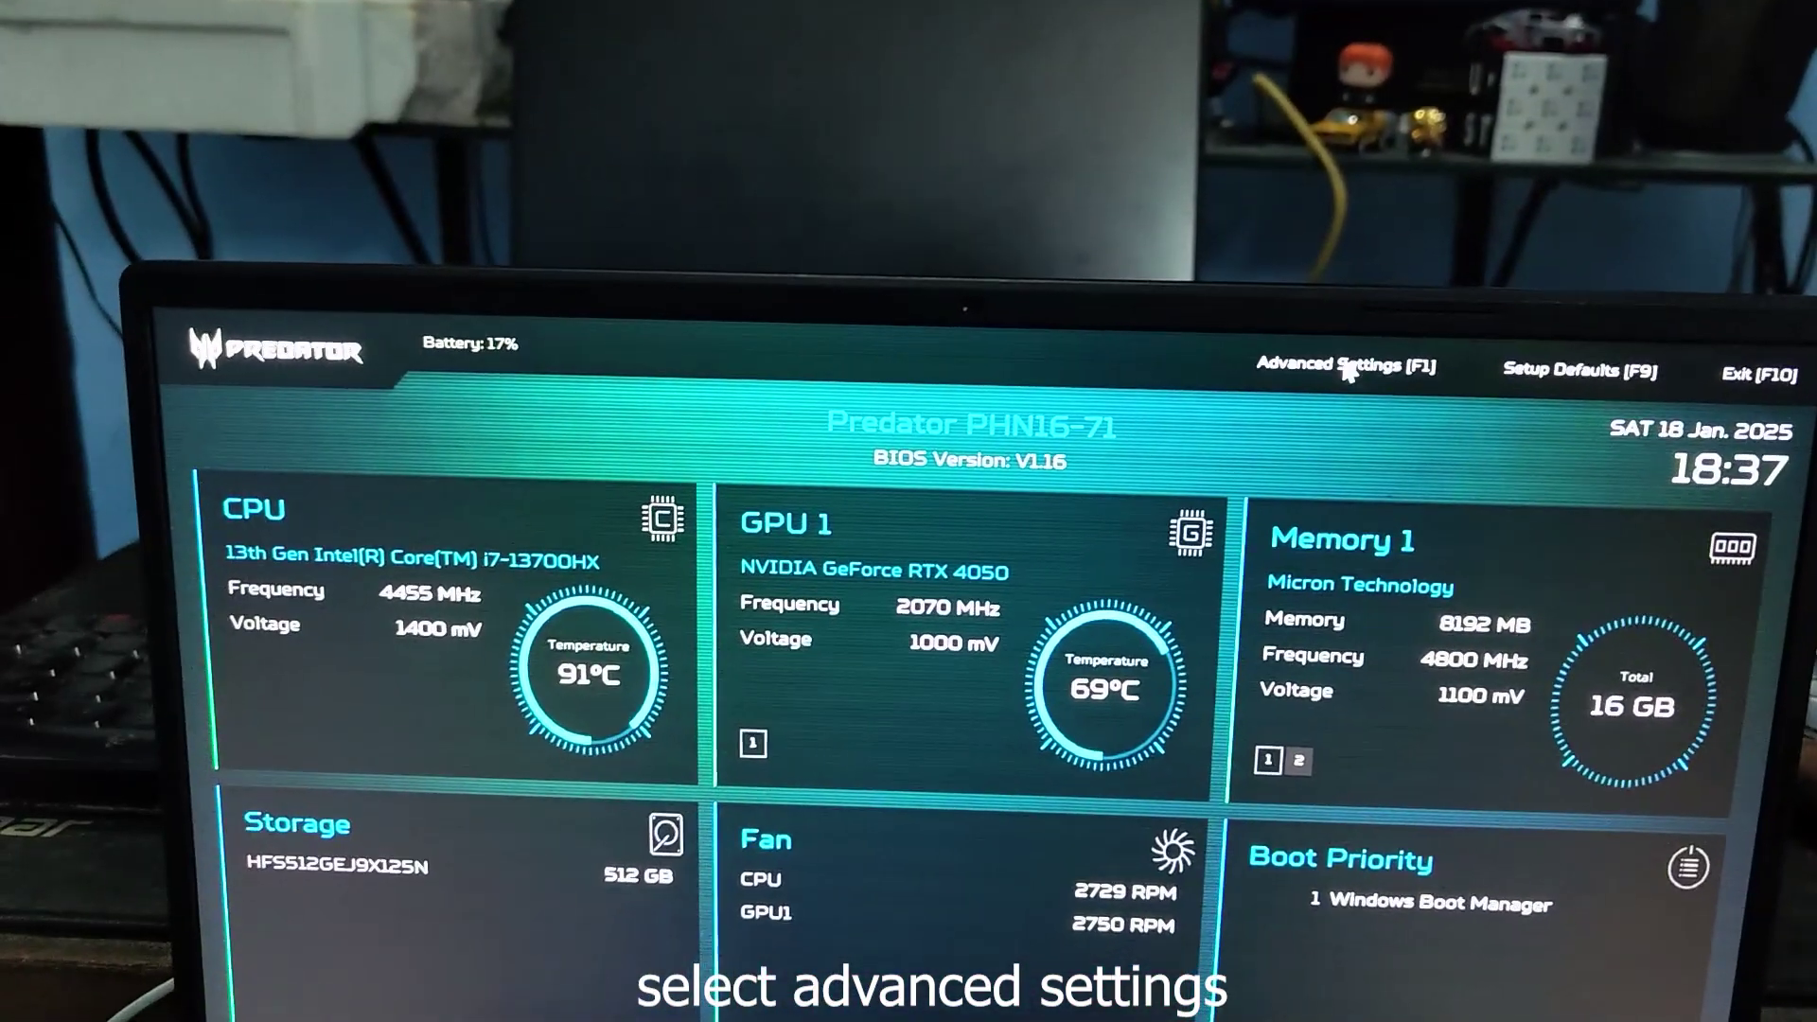
# Leave the dashboard for the Main settings page, then move on to the Security settings
pyautogui.click(1324, 253)
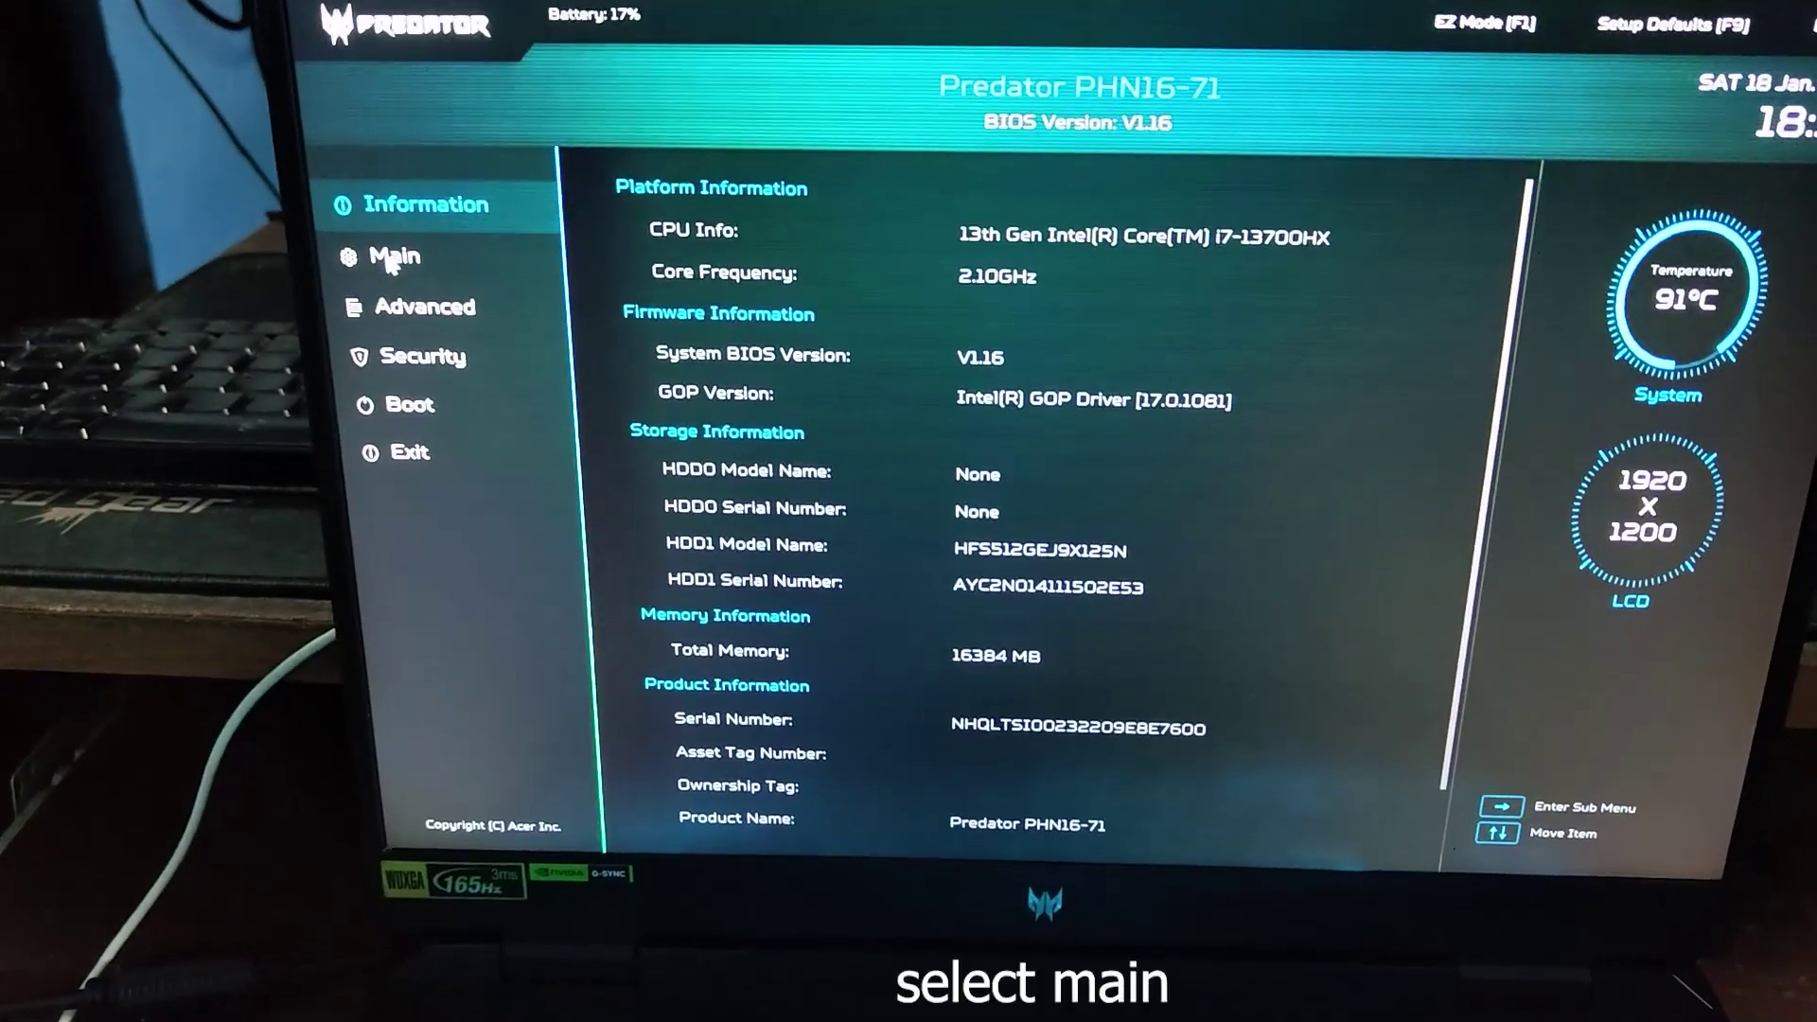
pyautogui.click(392, 280)
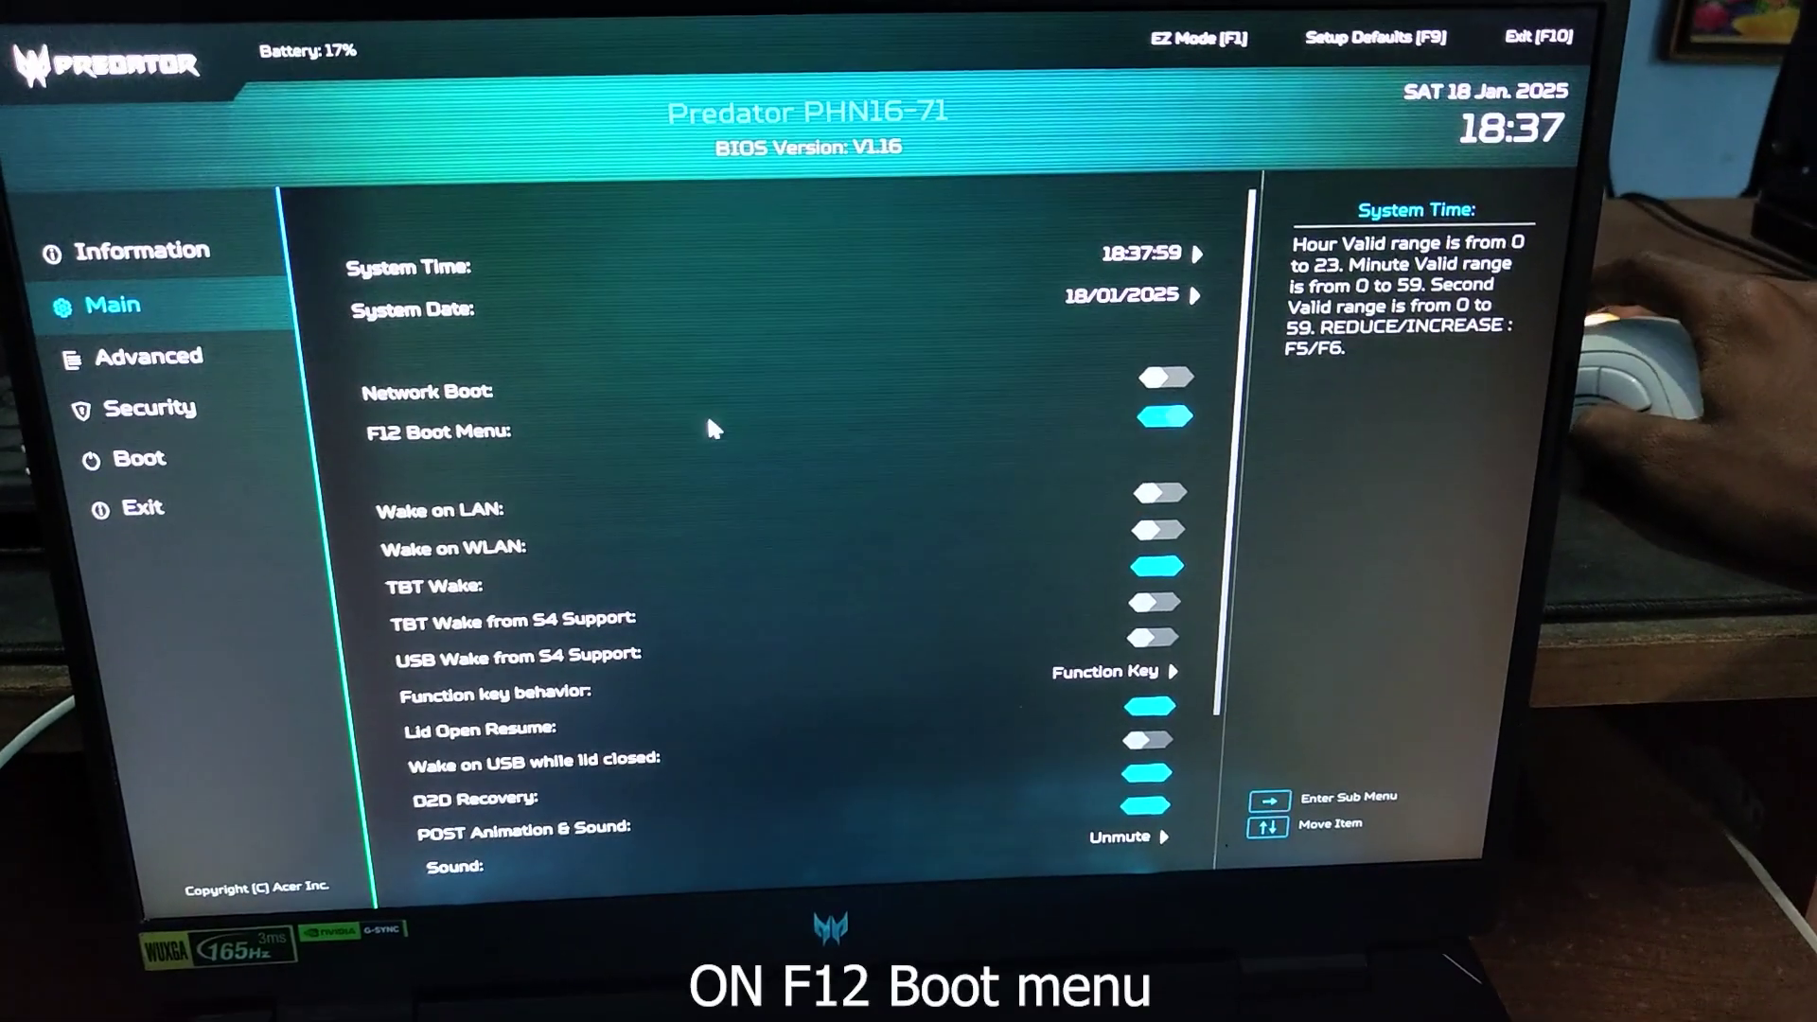
pyautogui.click(134, 410)
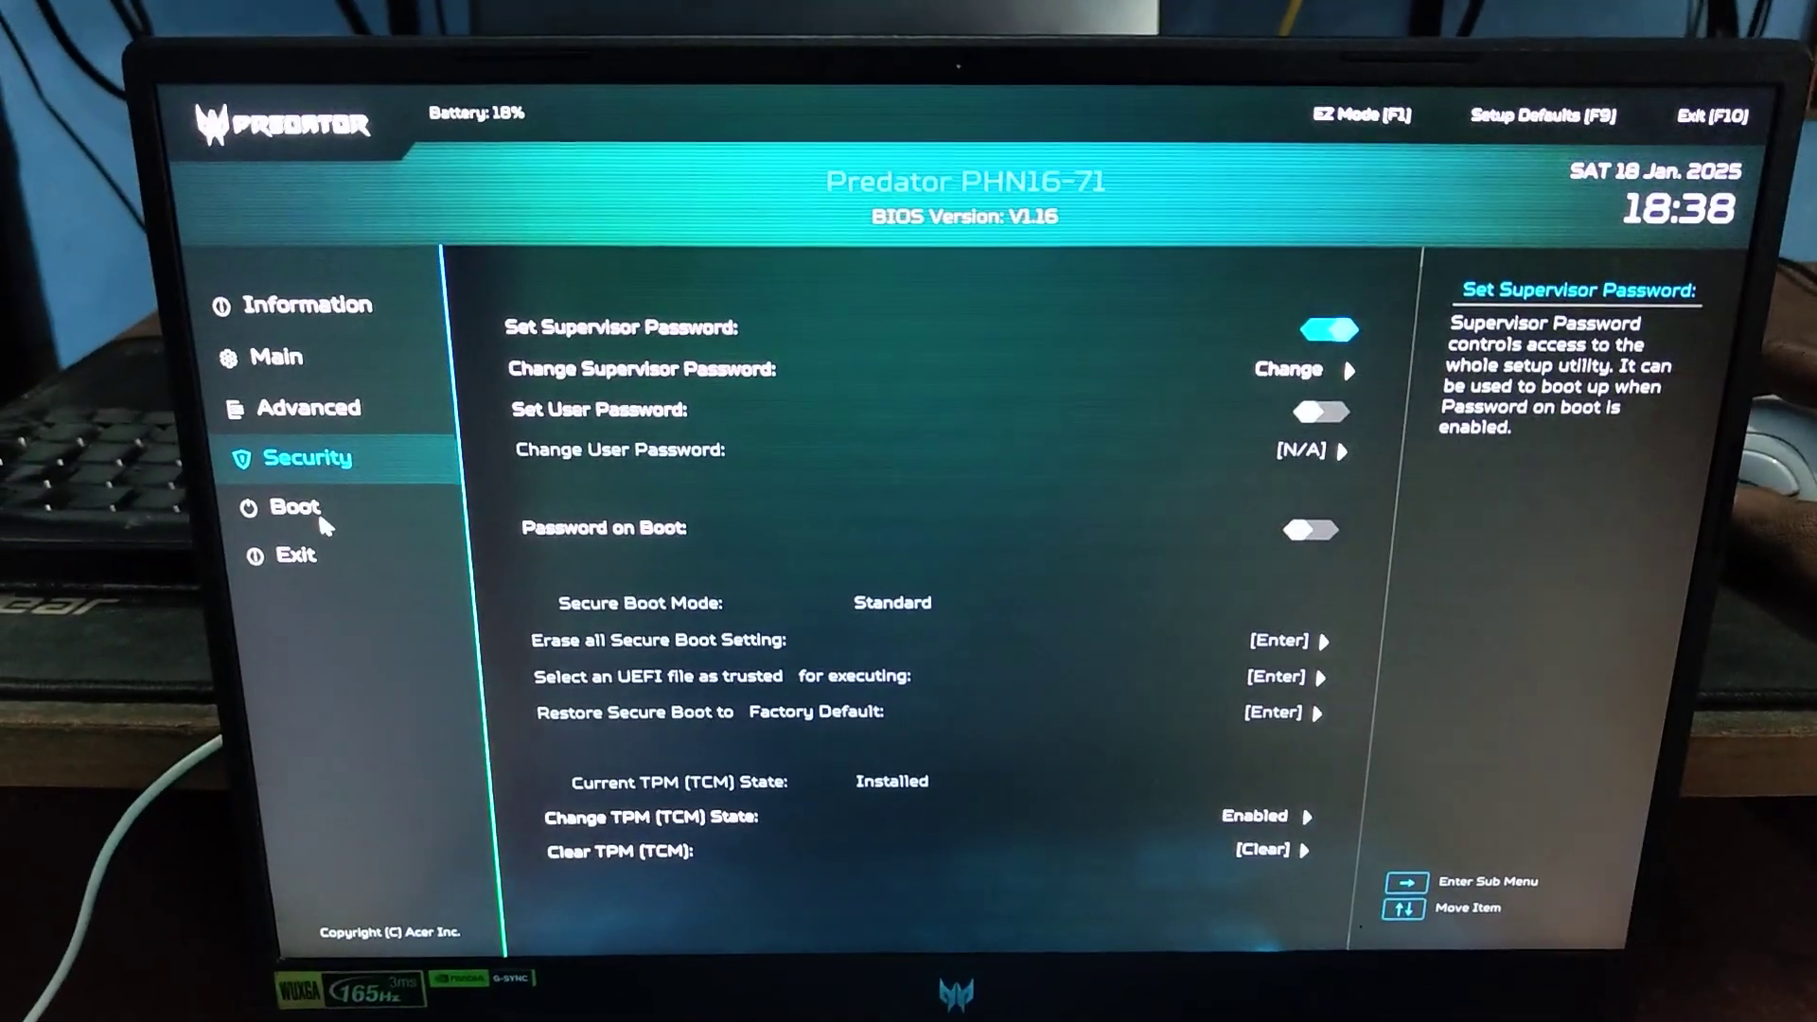
# Go to the Boot settings page where Secure Boot is turned off
pyautogui.click(305, 512)
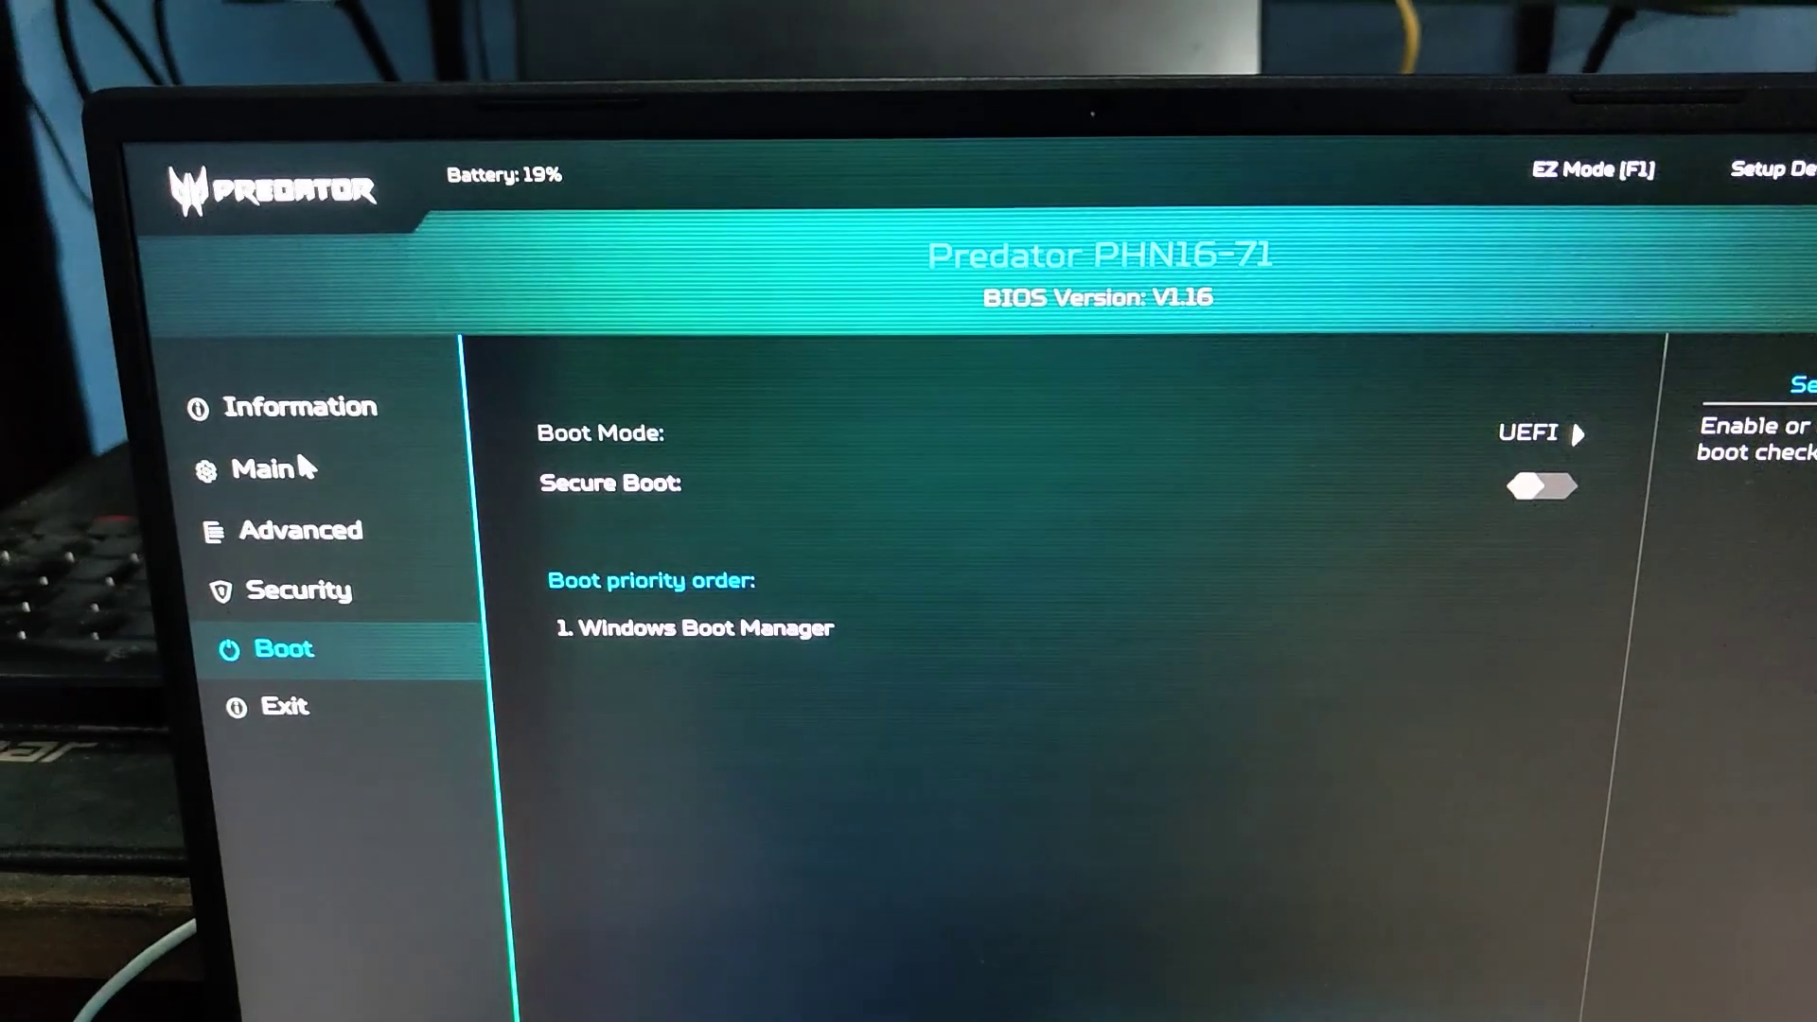
# Return to the Main settings page to reach the VMD Controller setting
pyautogui.click(302, 465)
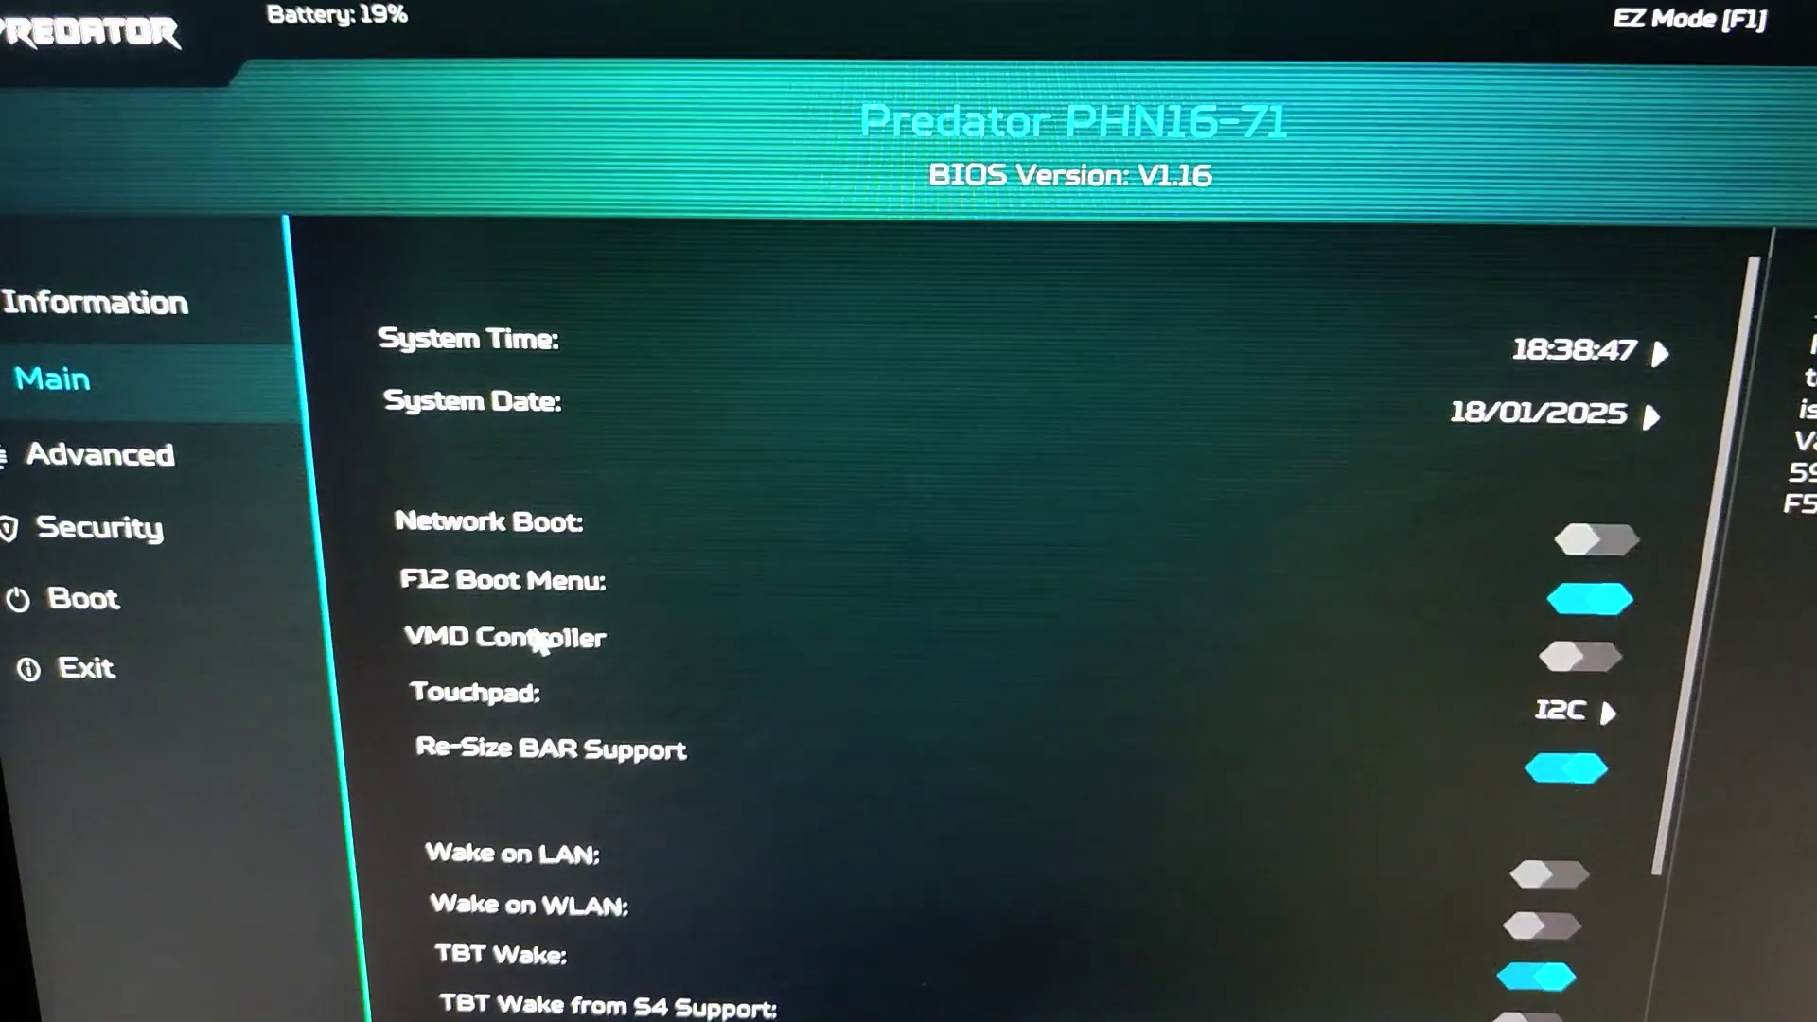
# Back on the Main page, step down to VMD Controller, then bring up the F10 save-and-exit prompt
pyautogui.press('Right')
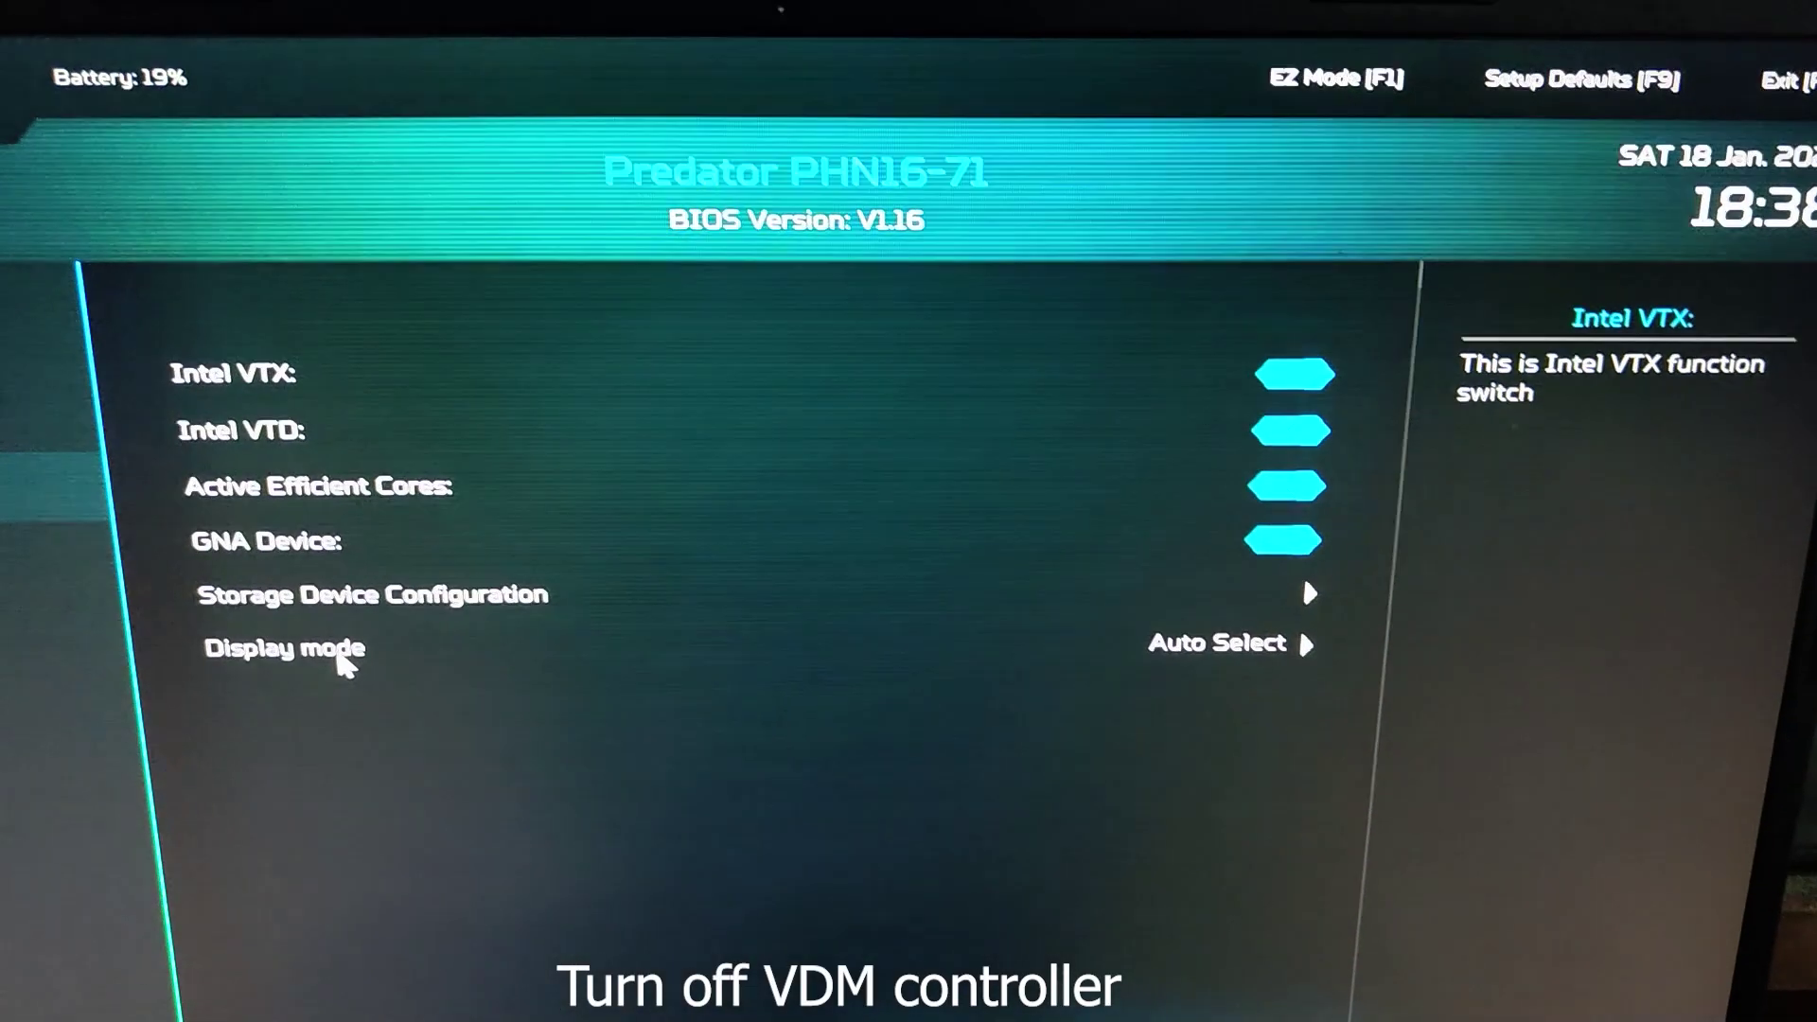
pyautogui.press('Left')
pyautogui.click(284, 641)
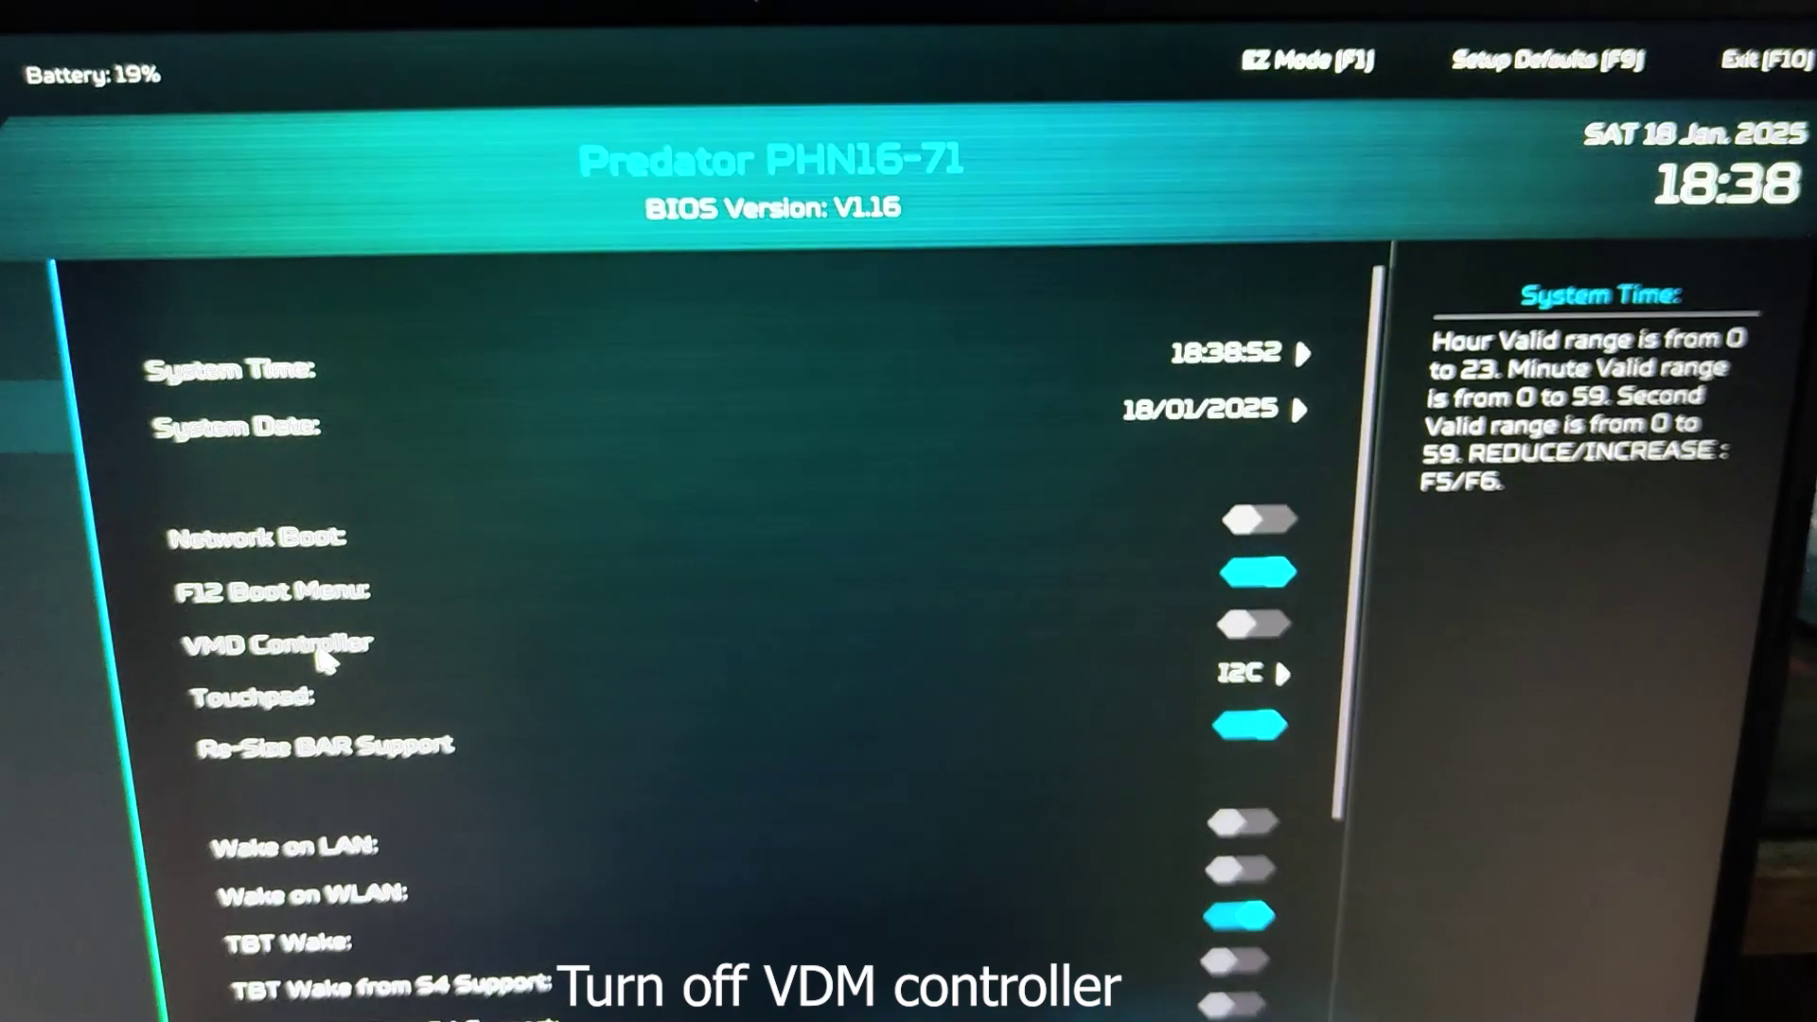
pyautogui.press('Down')
pyautogui.press('Down')
pyautogui.press('Down')
pyautogui.press('Down')
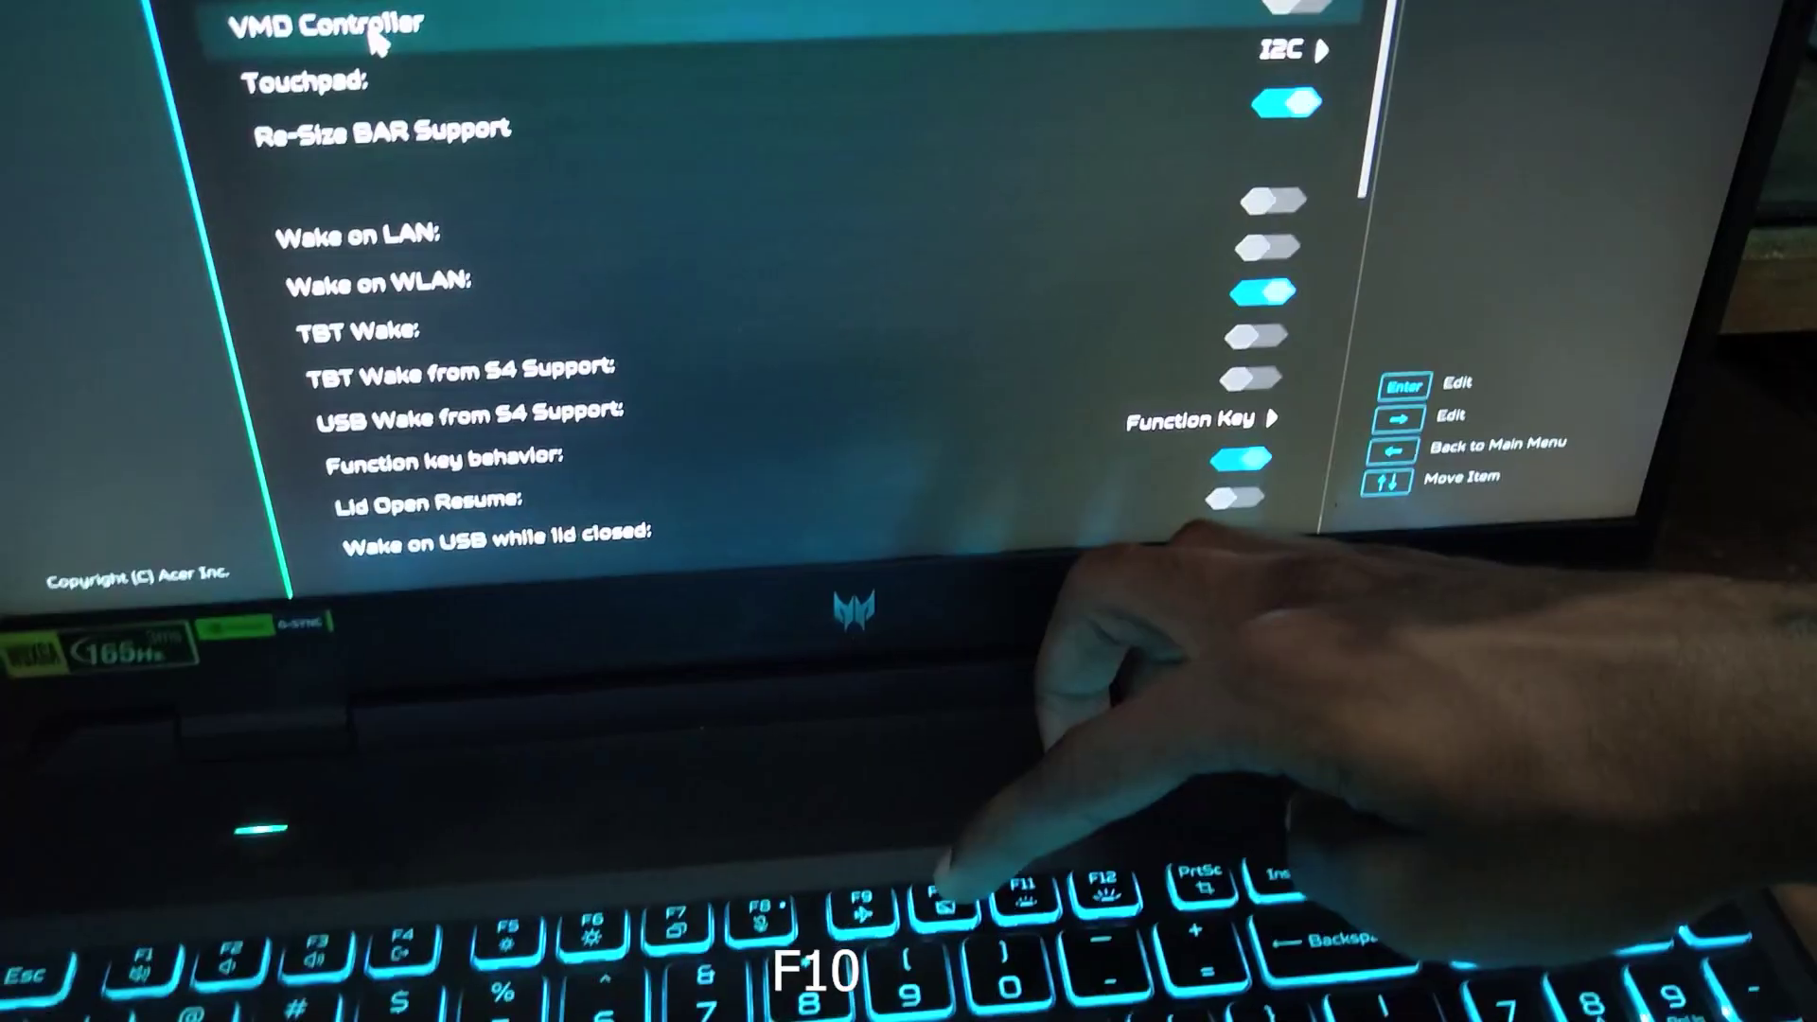
pyautogui.press('F10')
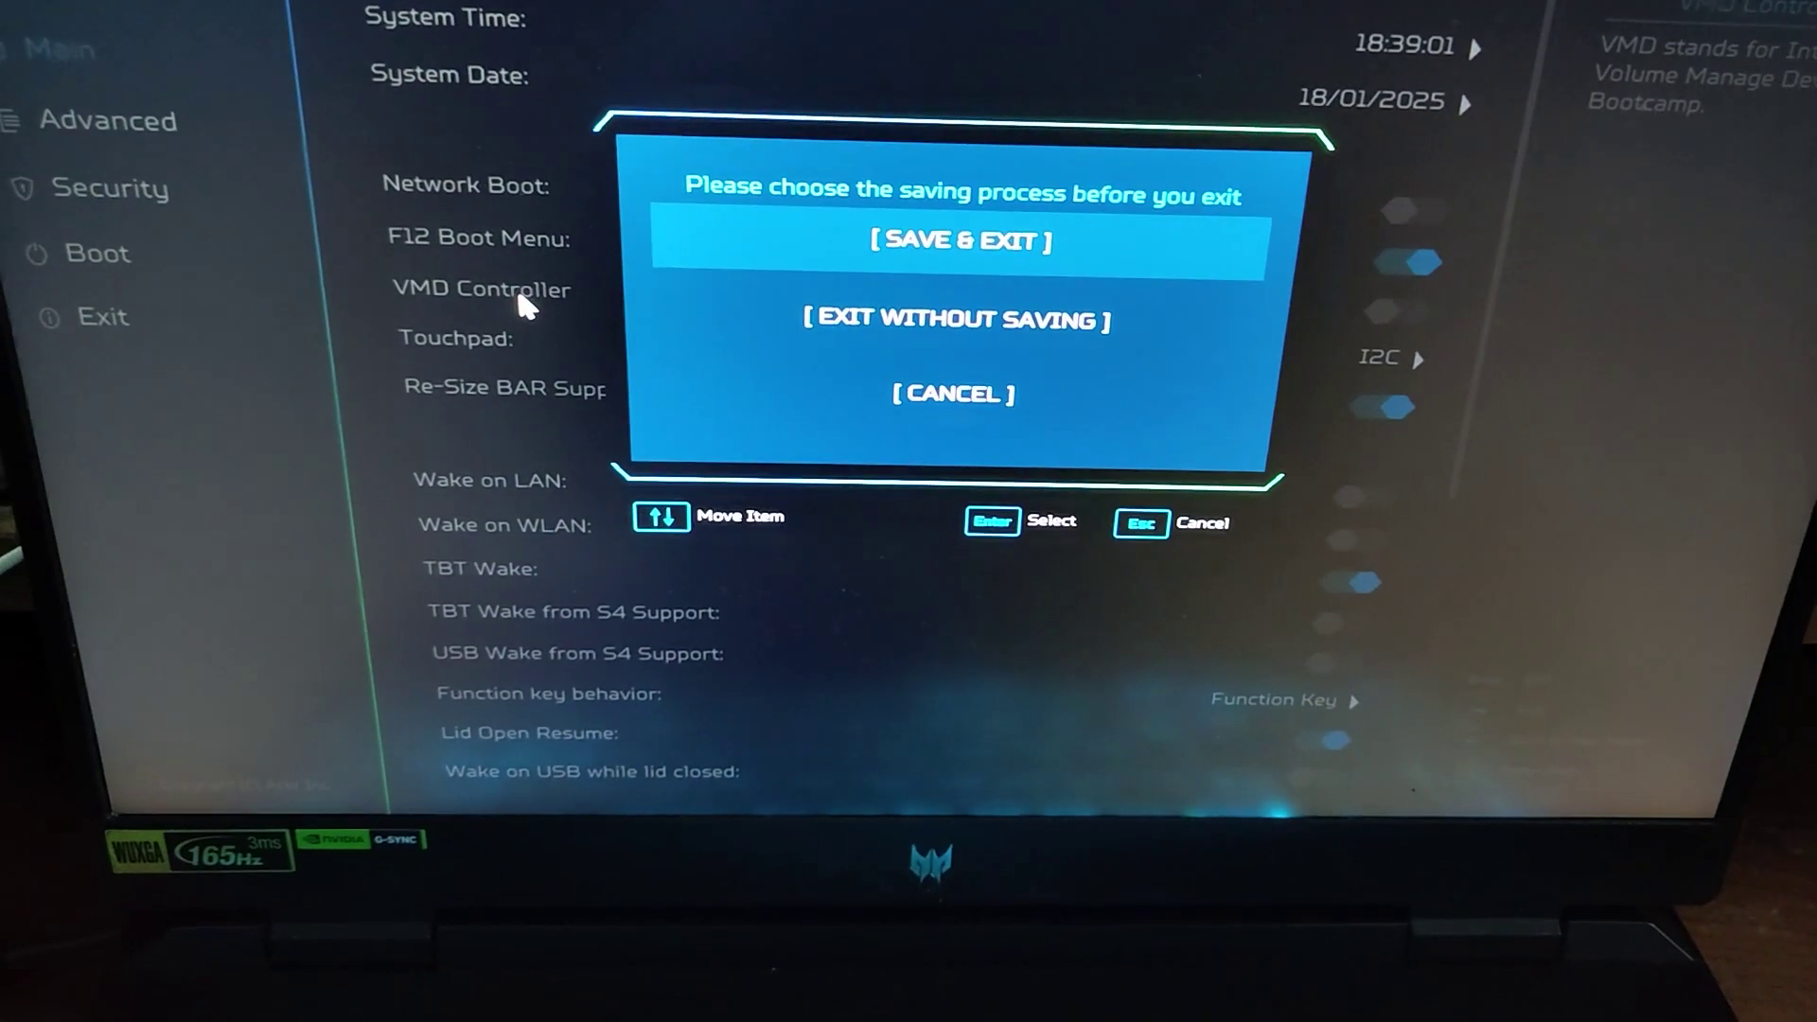